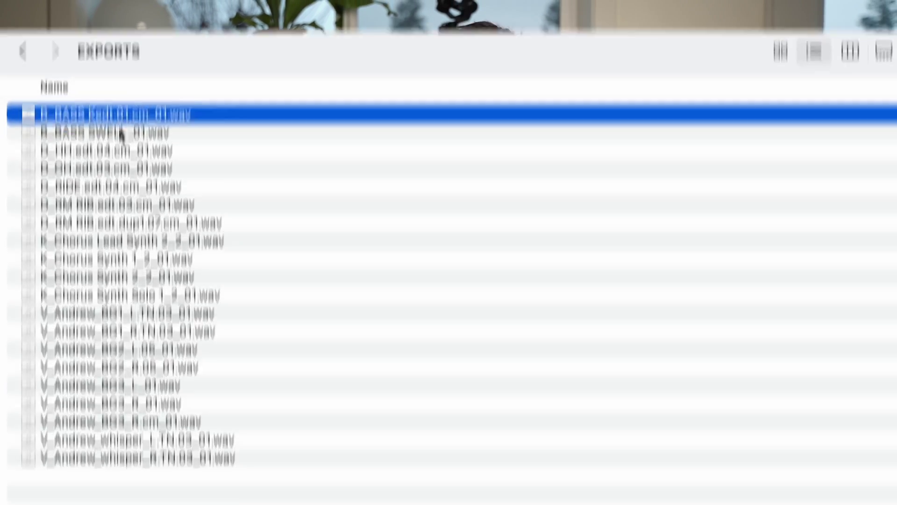
- Browse the exported stems, selecting the drum, K_Chorus Lead, synth solo and background vocal stems
key(Down)
key(Down)
shift+click(100, 195)
click(104, 215)
shift+click(102, 256)
click(110, 276)
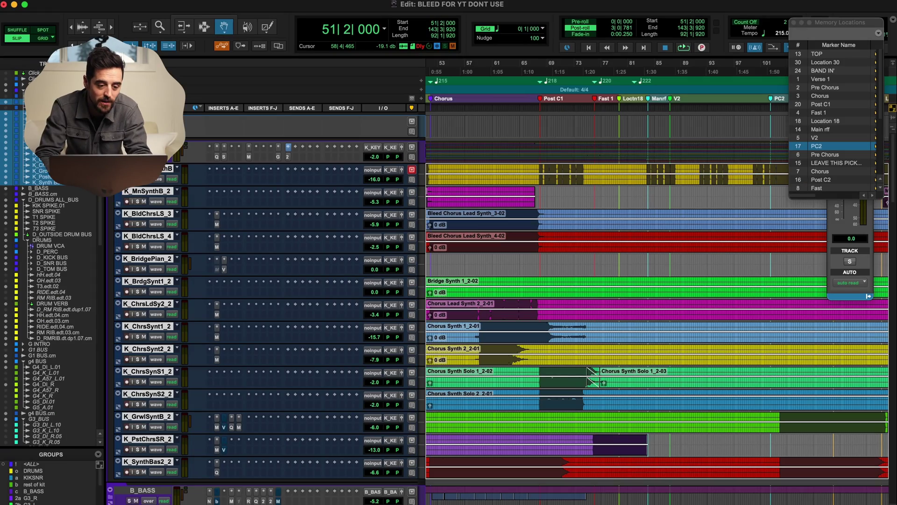
- Prefix the LEAD VOCAL track name with V_
scroll(37, 201, down, 10)
scroll(186, 462, down, 5)
scroll(186, 462, down, 5)
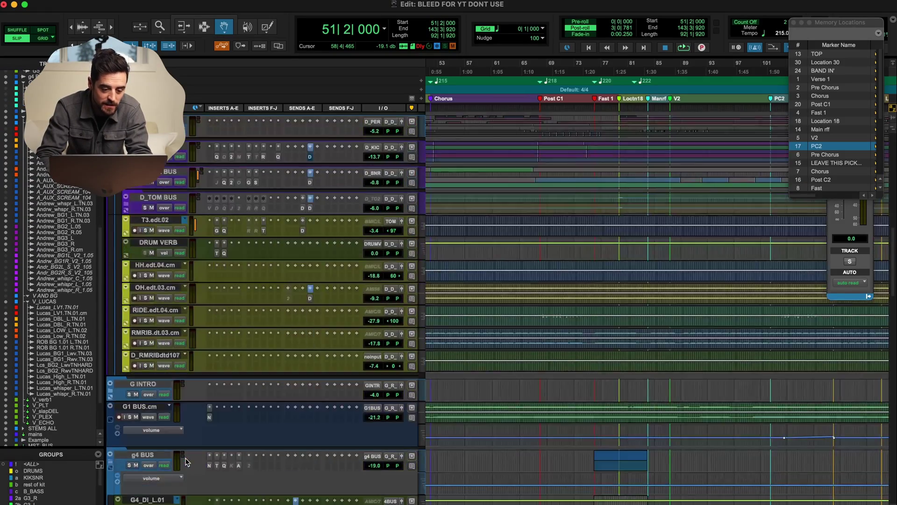
scroll(186, 415, down, 4)
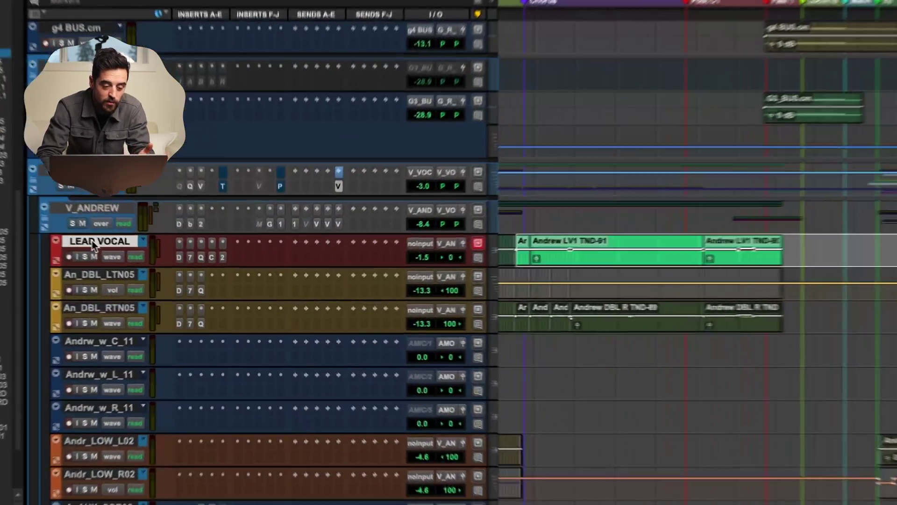
double_click(150, 261)
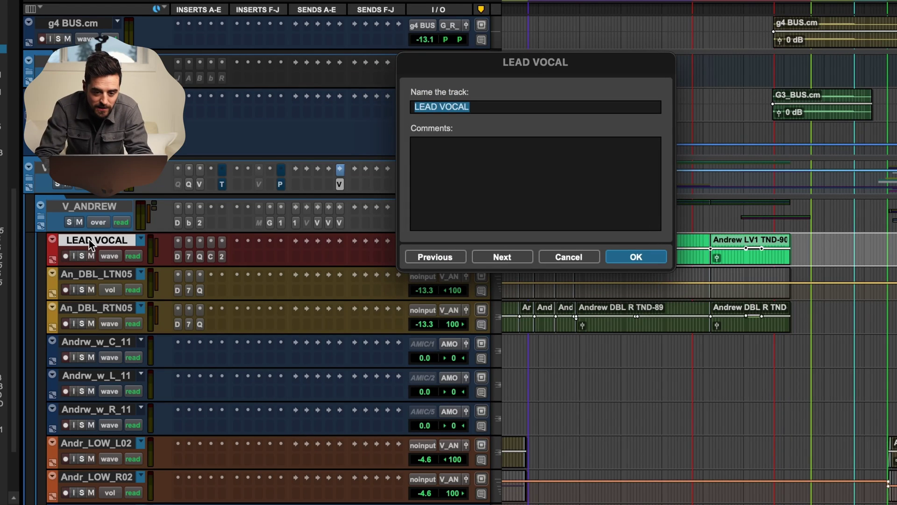
key(Right)
text(V_)
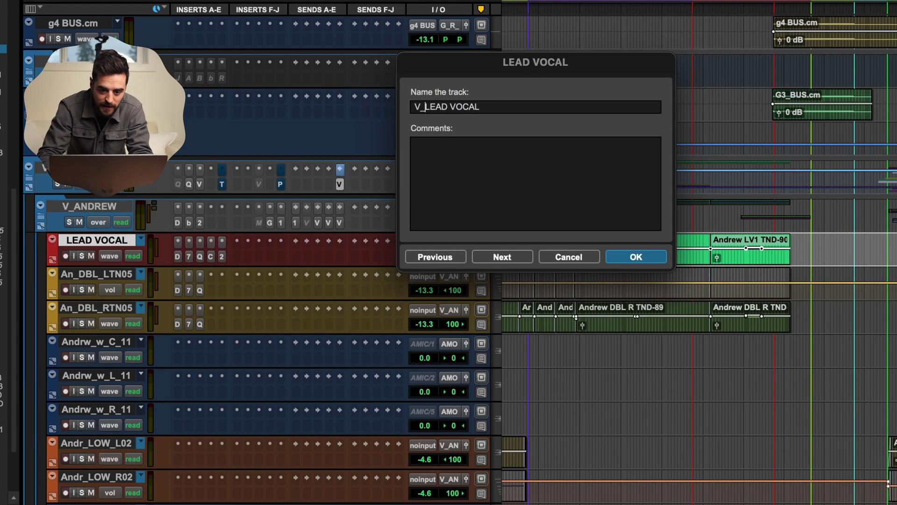
key(super+Right)
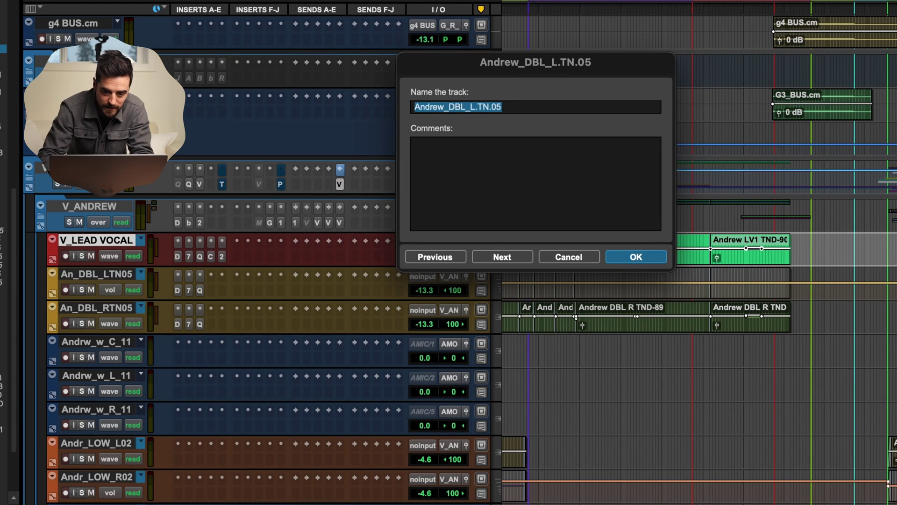
- Prefix the following vocal double track with V_ and confirm the new name
key(Left)
text(V_)
key(Return)
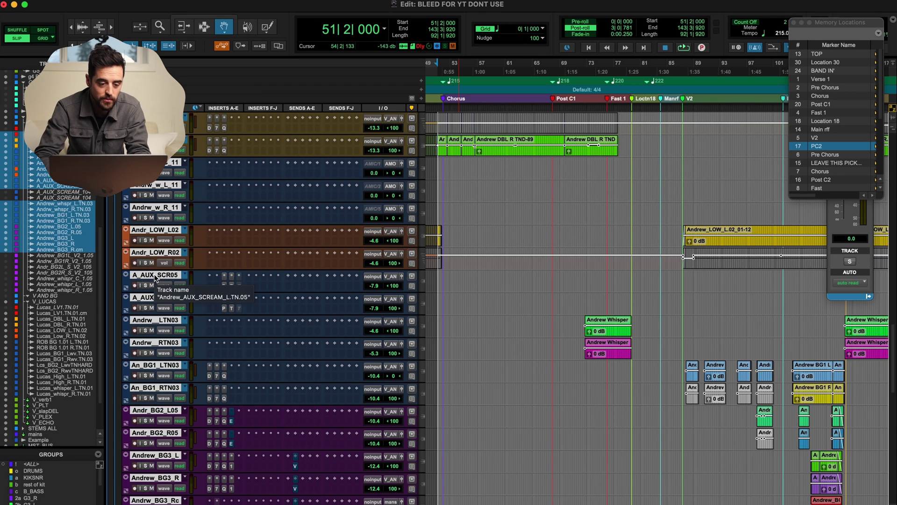
right_click(155, 279)
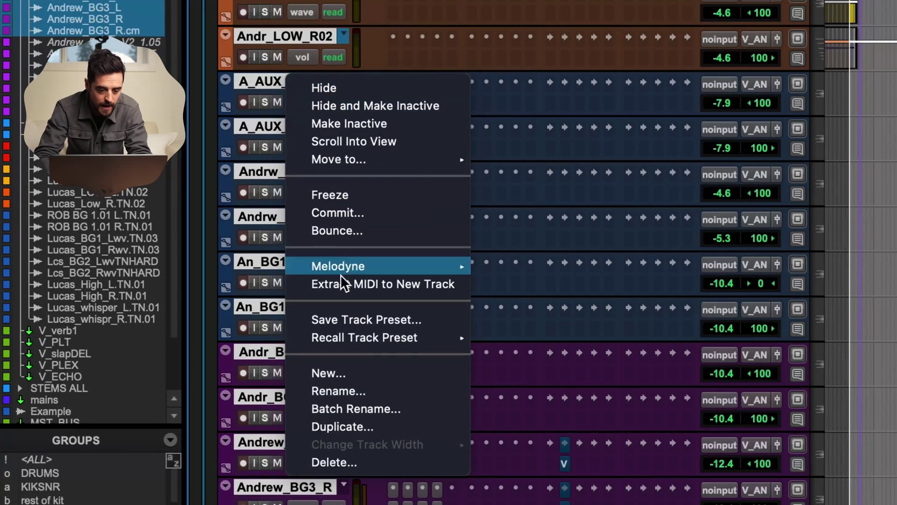
- Open Batch Track Rename, set Find 'Andrew' and Replace 'AND', and switch off the K_ prefix
click(374, 407)
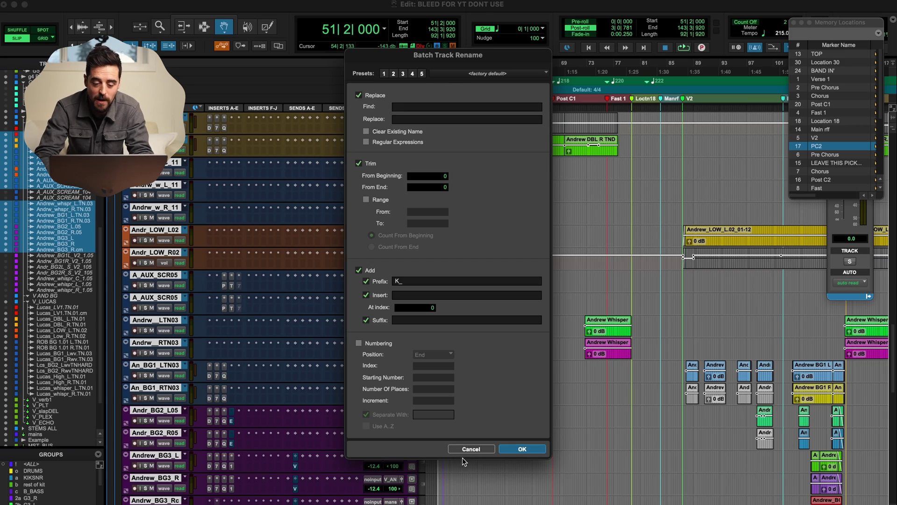
click(464, 449)
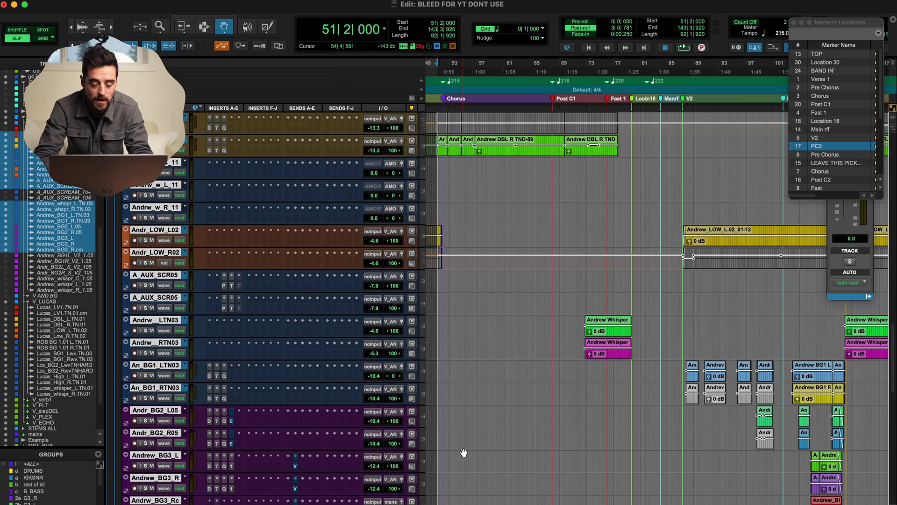
key(shift+alt+r)
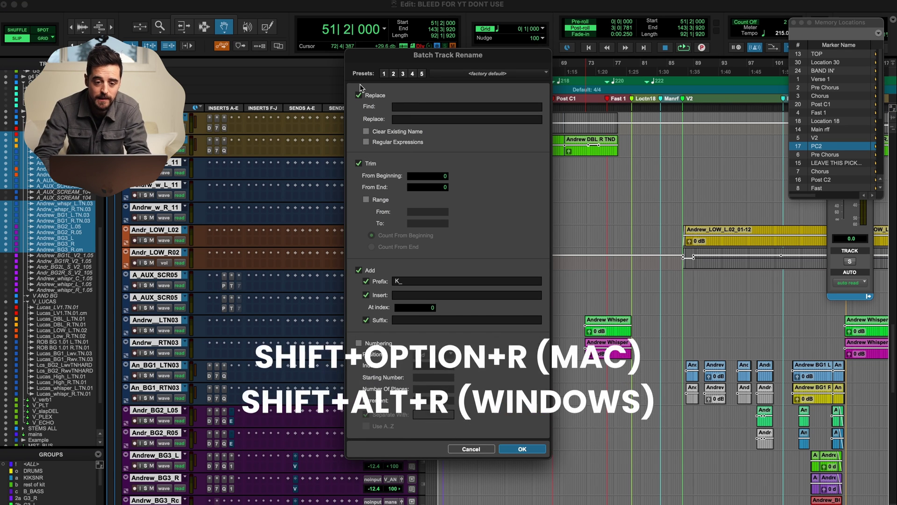
click(415, 107)
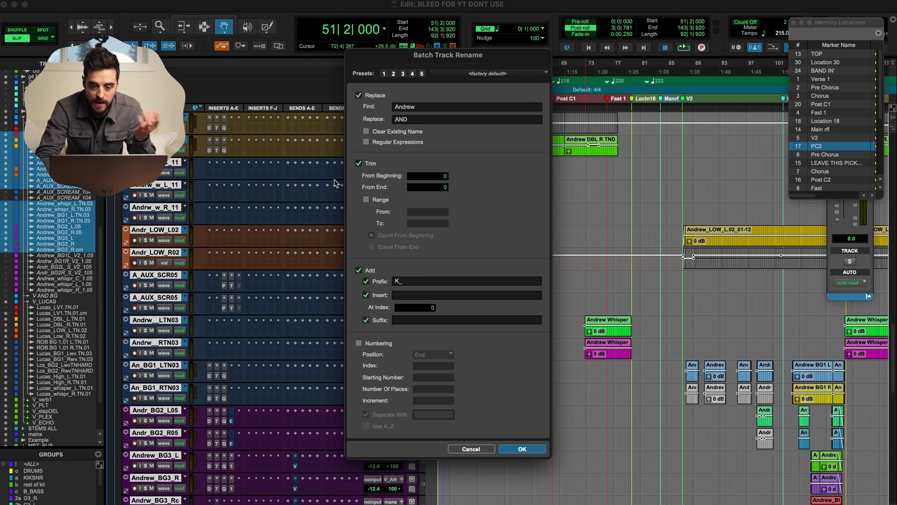
click(359, 270)
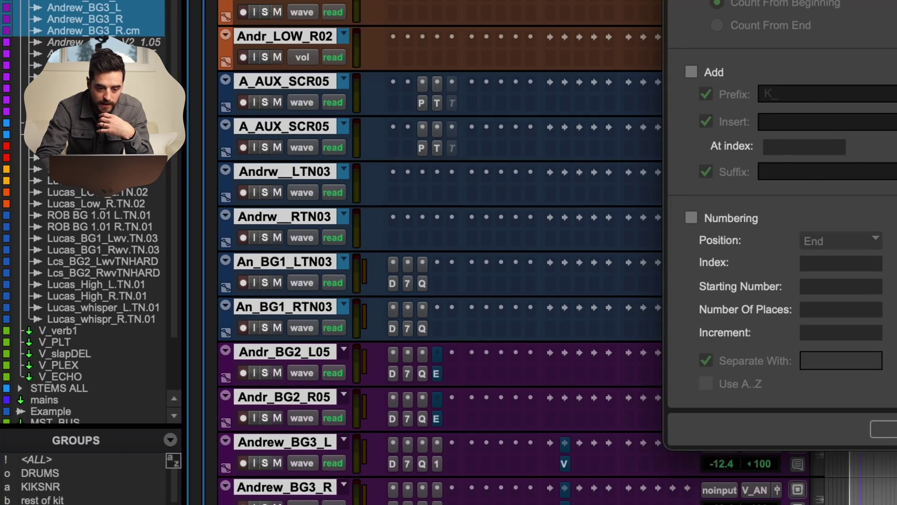
- Apply the Andrew-to-AND replace, undo it, and reopen Batch Track Rename
key(Return)
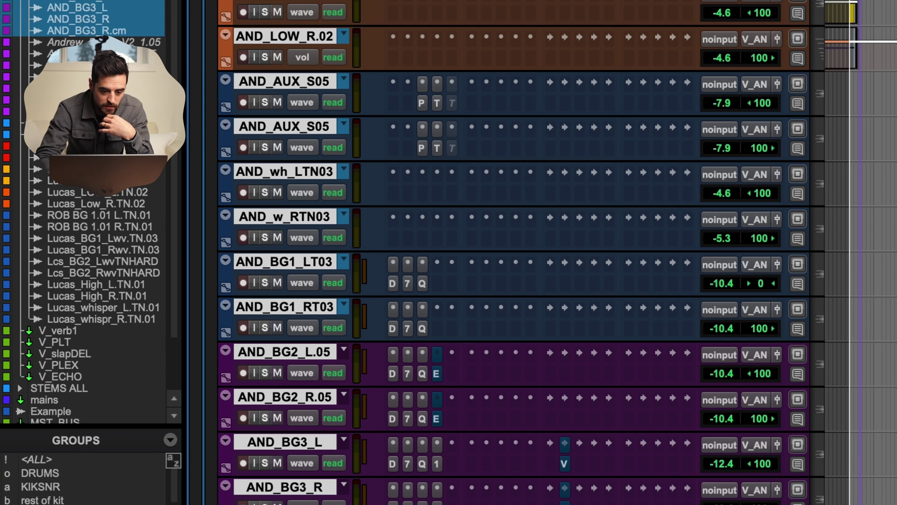
key(super+z)
key(alt+shift+r)
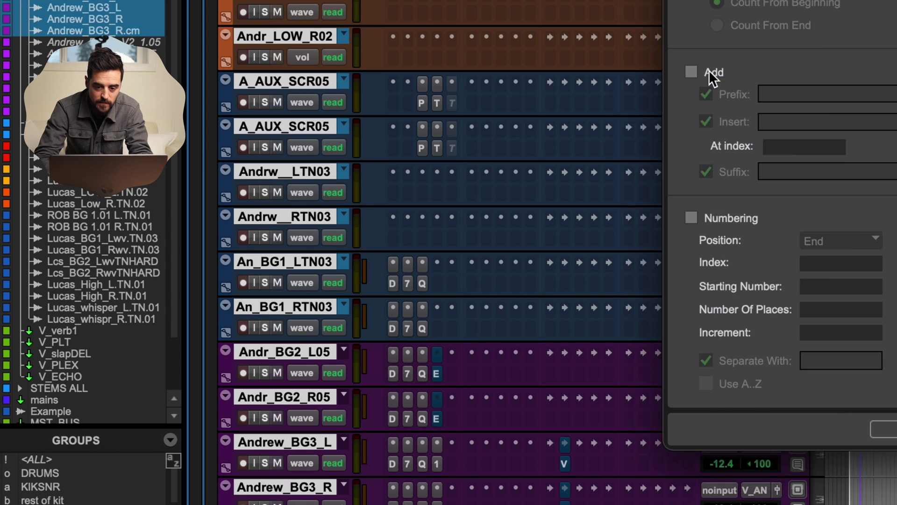
click(365, 131)
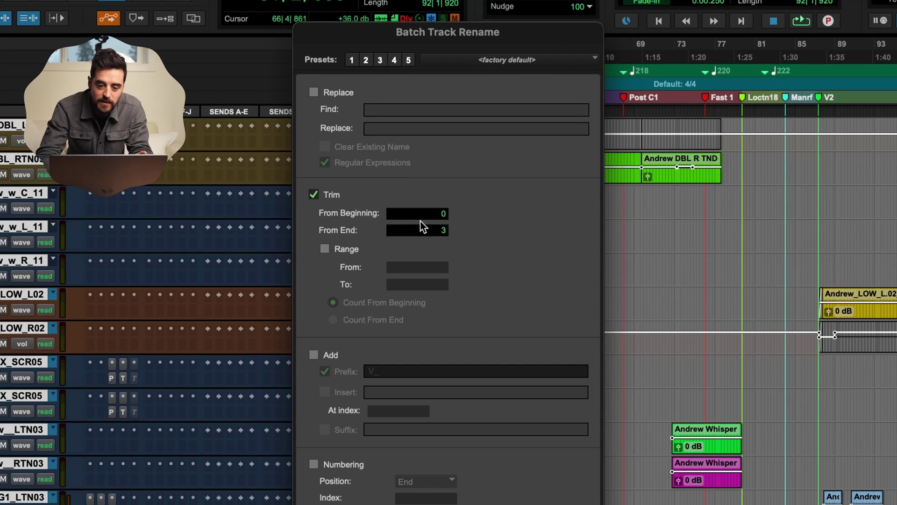
- Turn off Trim, enable Add with prefix V_, and apply it to the selected vocals
click(317, 196)
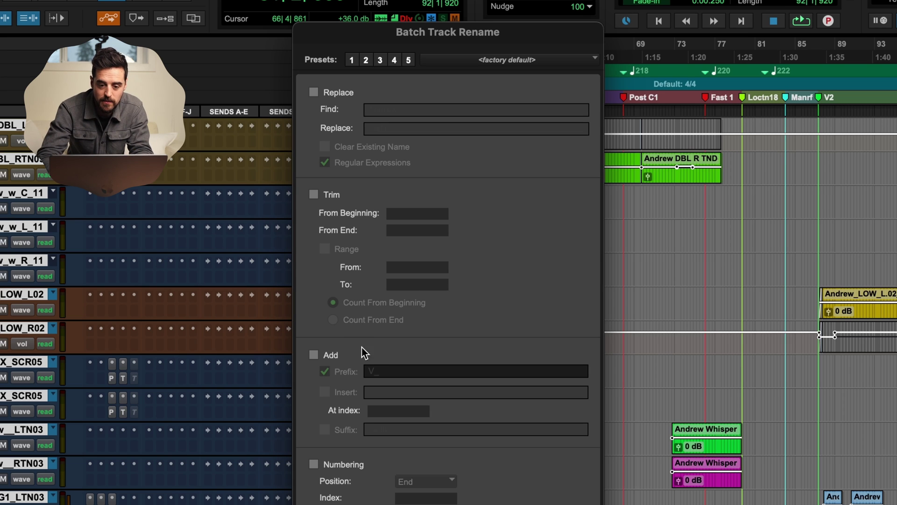
click(314, 355)
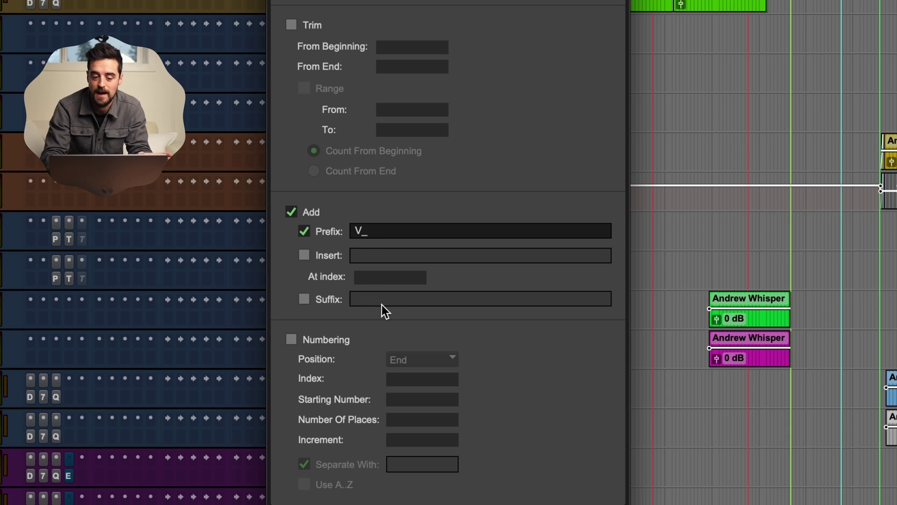
click(303, 255)
click(385, 274)
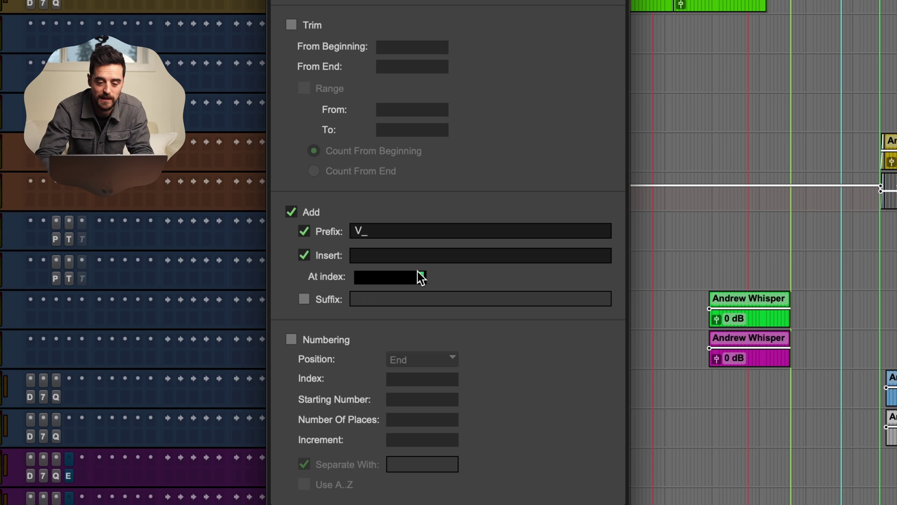
click(304, 256)
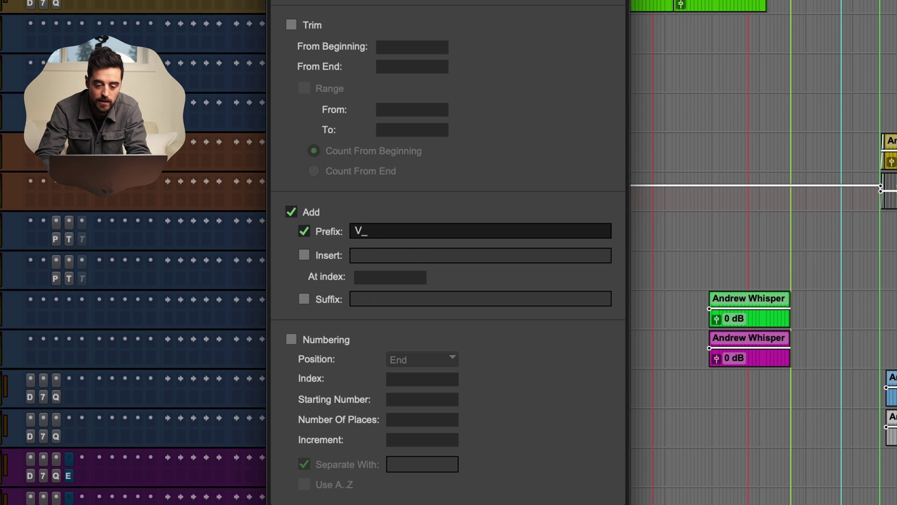
key(Return)
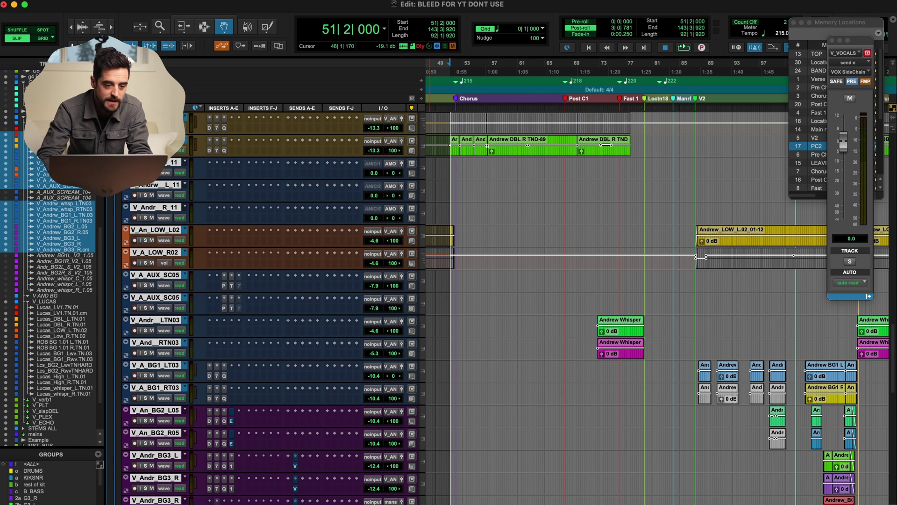
- Select the Lucas background vocals through the last whisper track and add the V_ prefix
scroll(402, 303, down, 10)
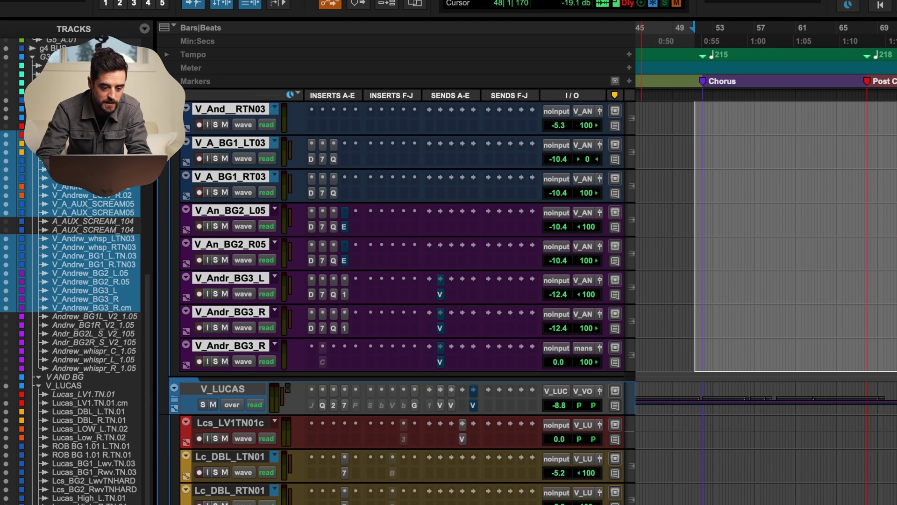
click(228, 423)
scroll(228, 423, down, 14)
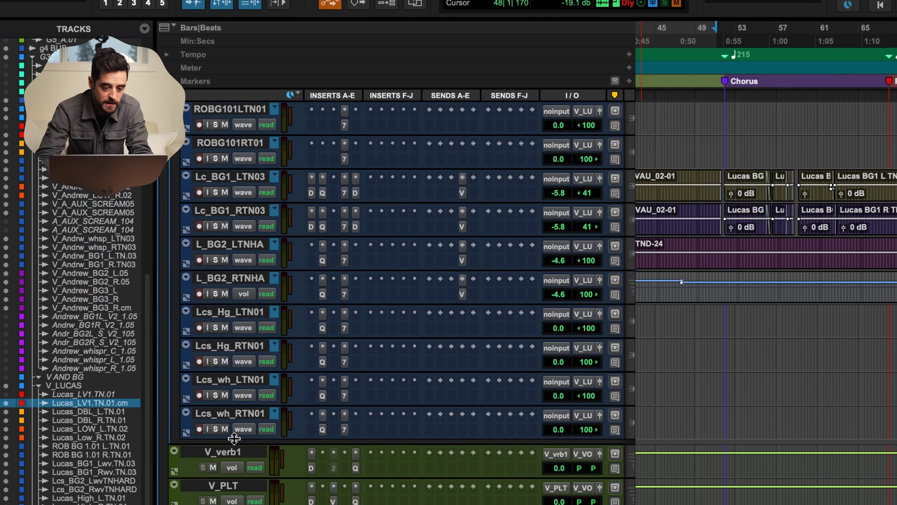
shift+click(229, 412)
key(alt+shift+r)
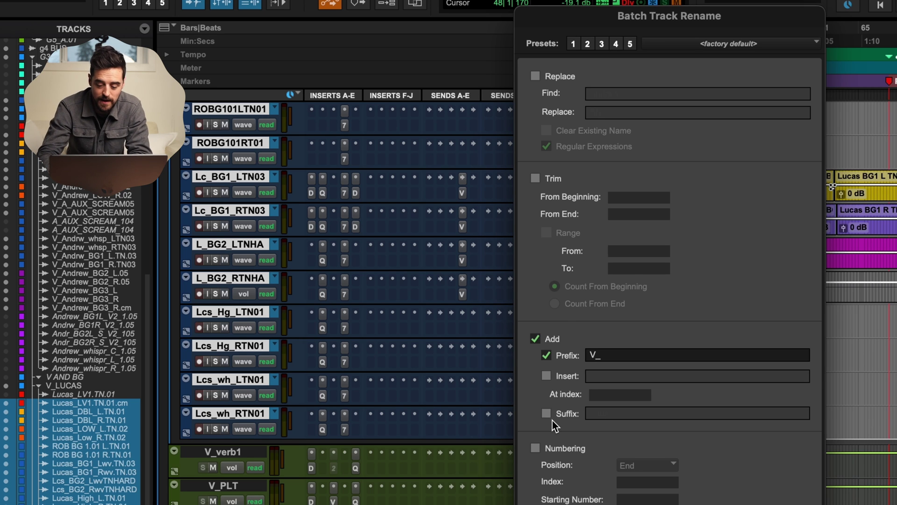
key(Return)
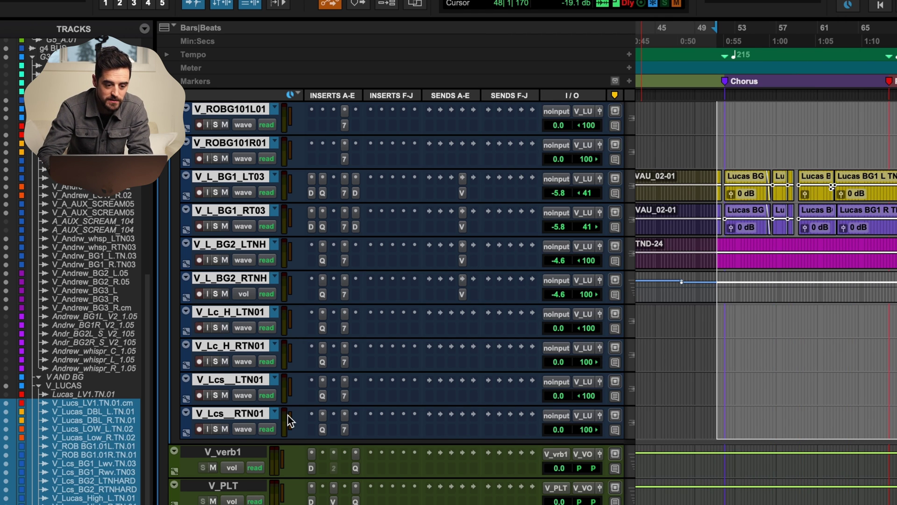
- Select the drum tracks from T3.edt.02 down through RMRIB for batch renaming
scroll(287, 421, up, 20)
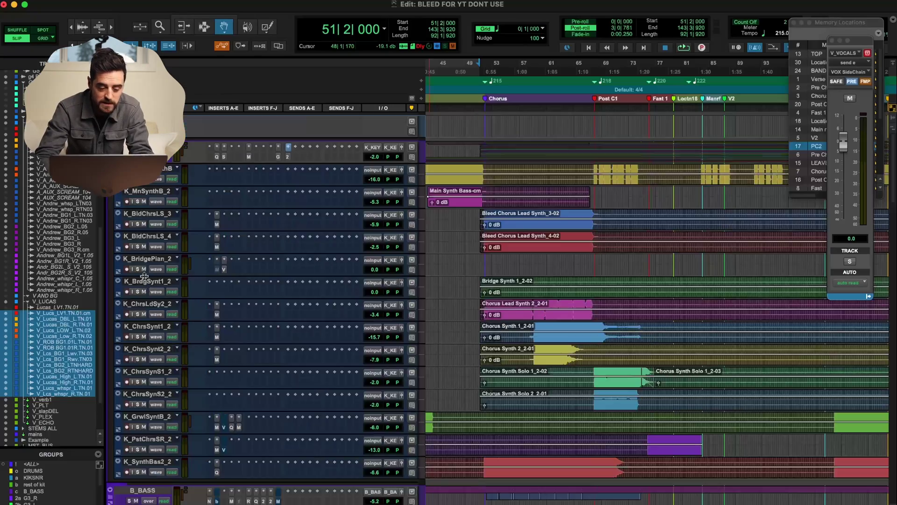
scroll(144, 276, down, 5)
scroll(145, 276, down, 5)
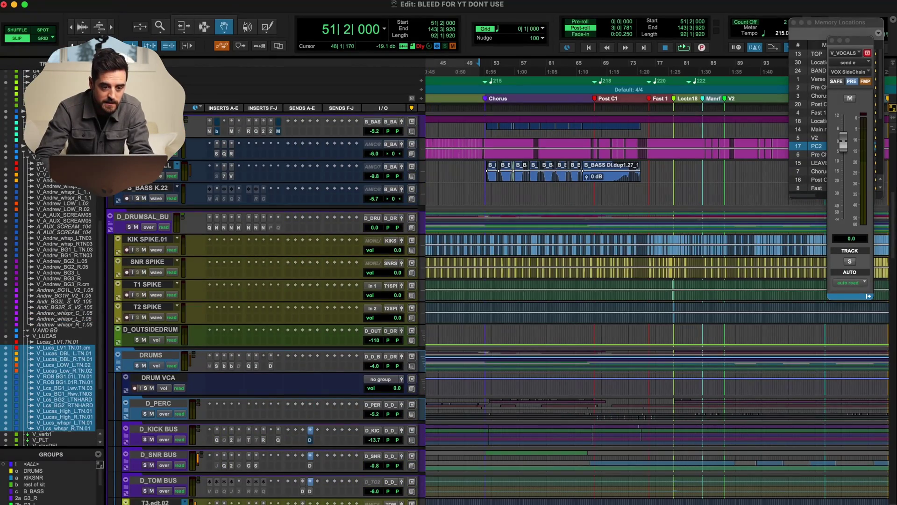
scroll(140, 280, down, 7)
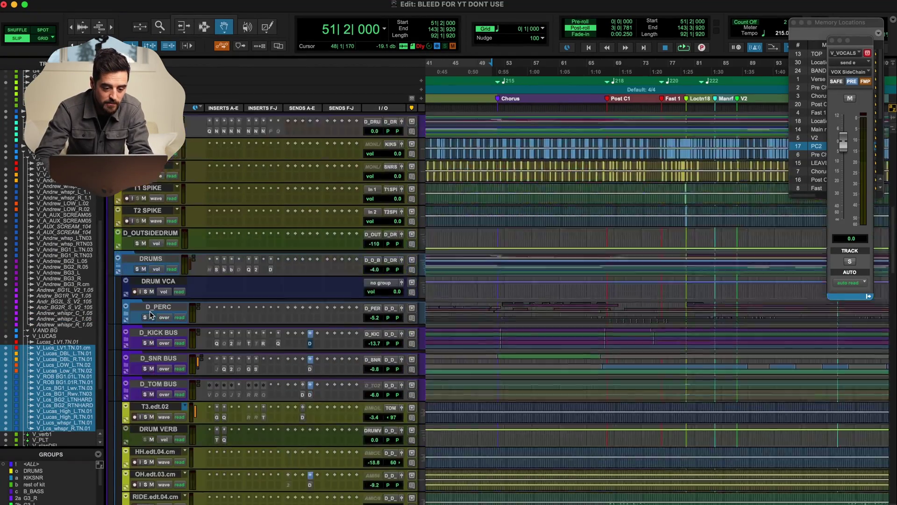
click(156, 336)
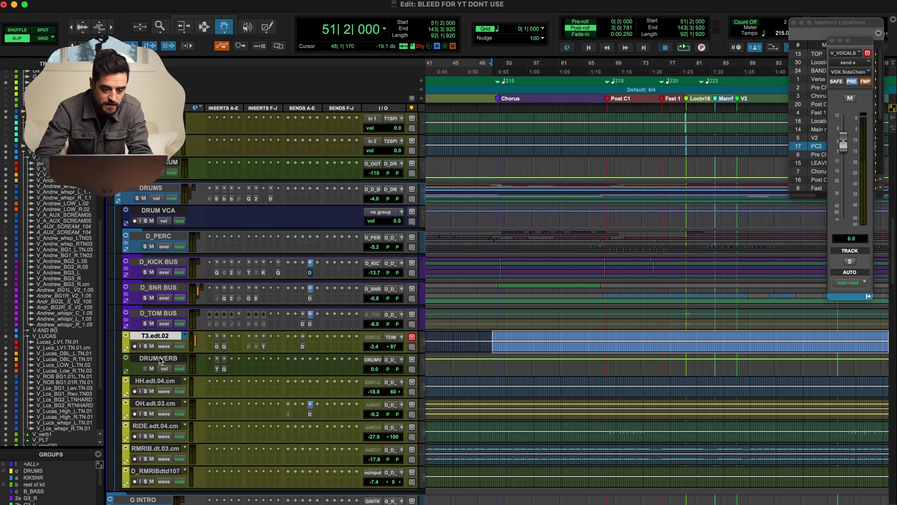
click(156, 317)
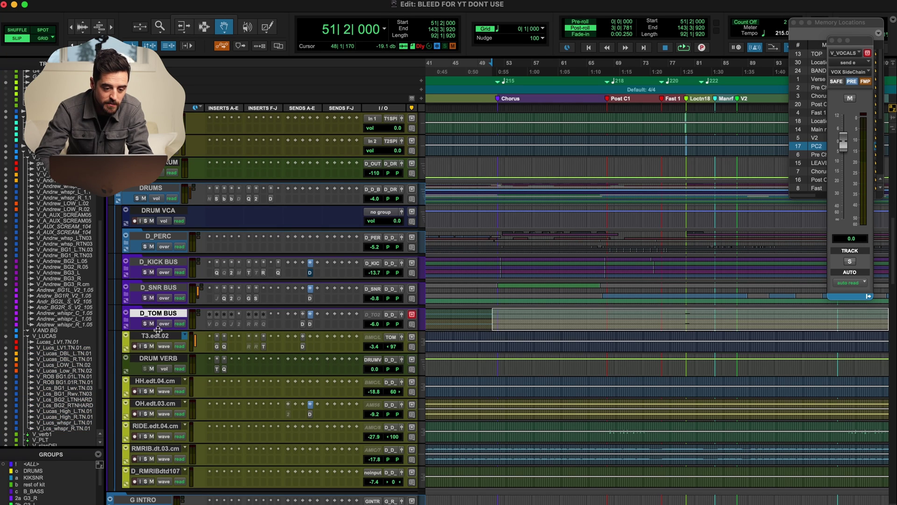
click(157, 336)
shift+click(166, 474)
super+click(165, 472)
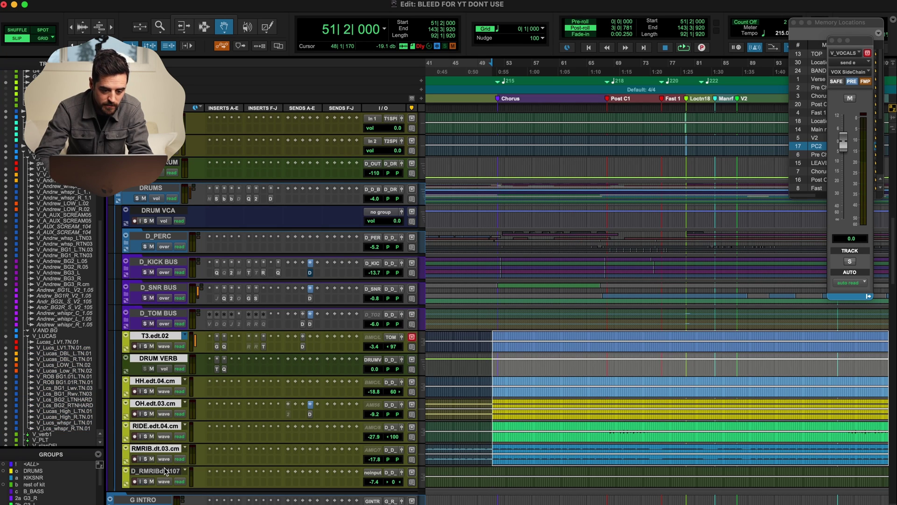
key(alt+shift+r)
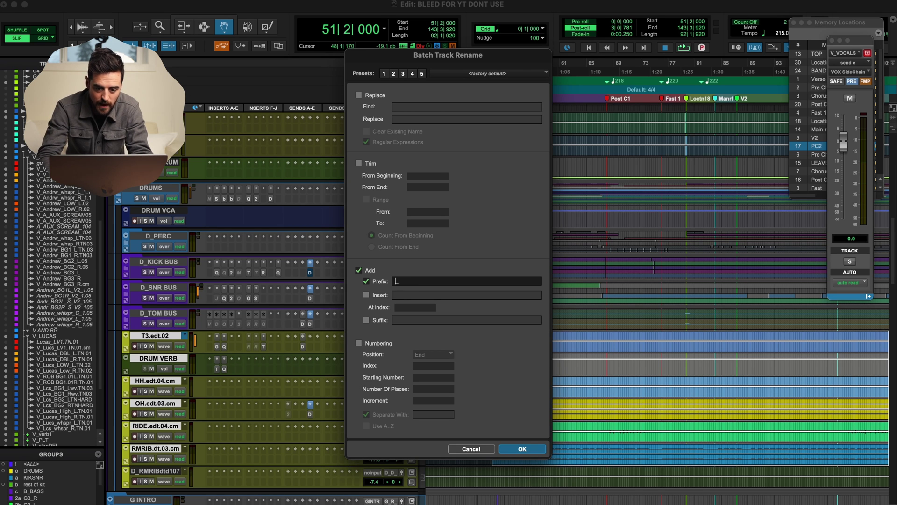
- Apply the D_ prefix to the selected drums and expand the kick, snare and tom bus folders
text(D_)
key(Return)
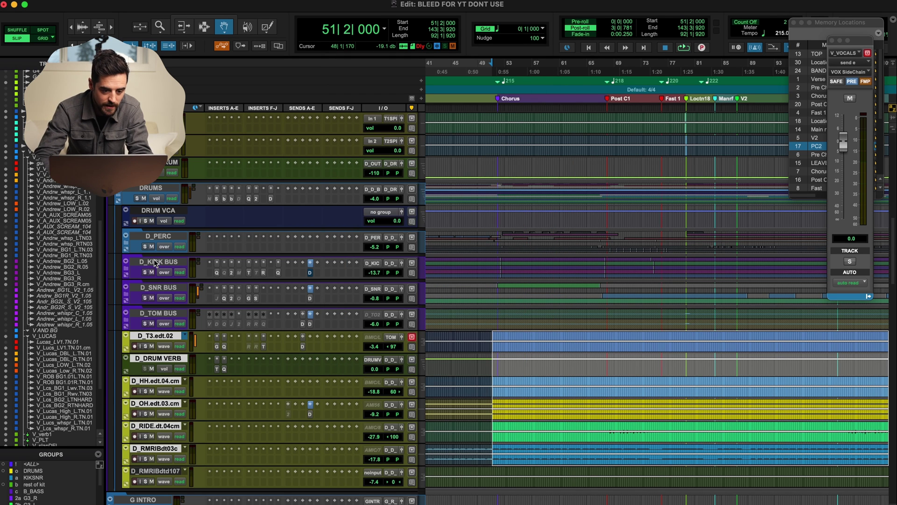
click(129, 273)
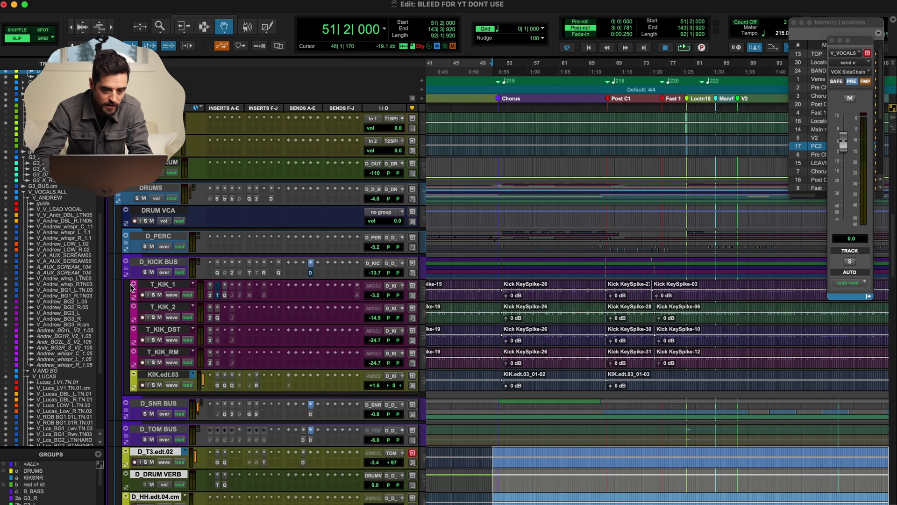
click(127, 412)
scroll(131, 402, down, 5)
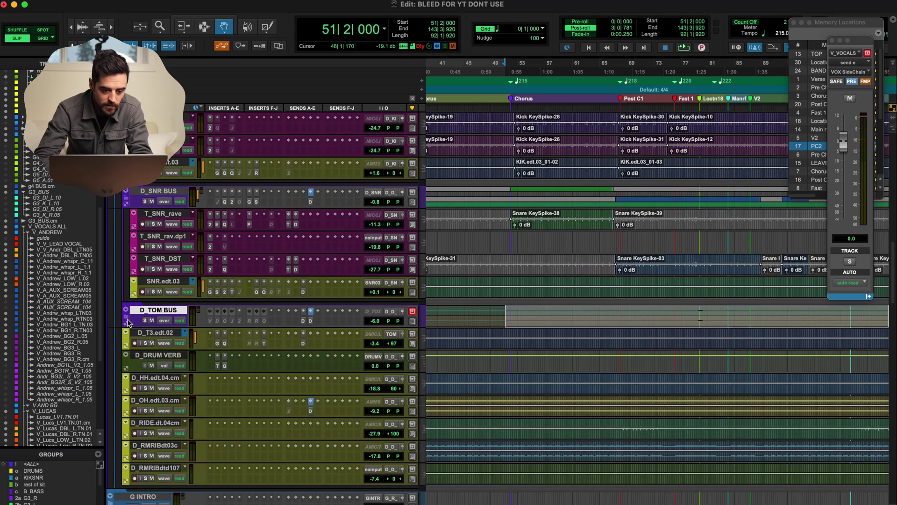
click(126, 318)
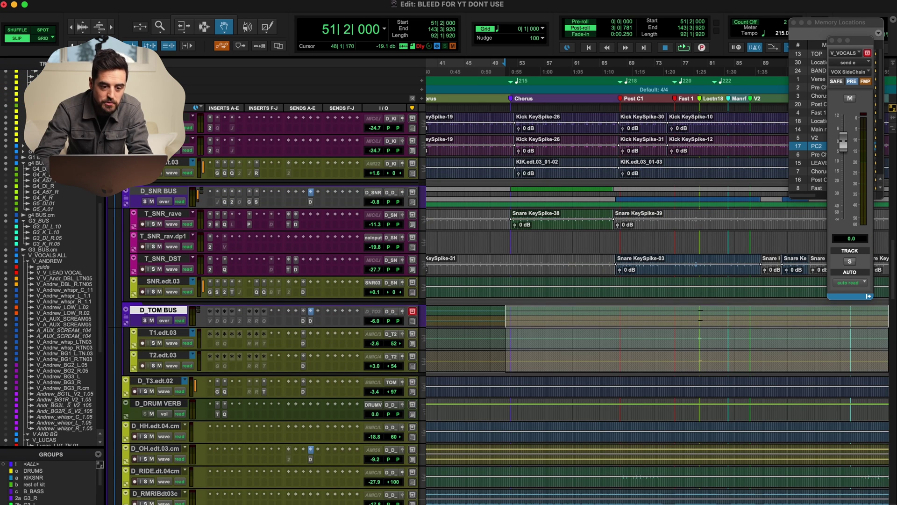
- Add the D_ prefix to KIK.edt.03, SNR.edt03, T1.edt.03 and T2.edt.03
click(167, 163)
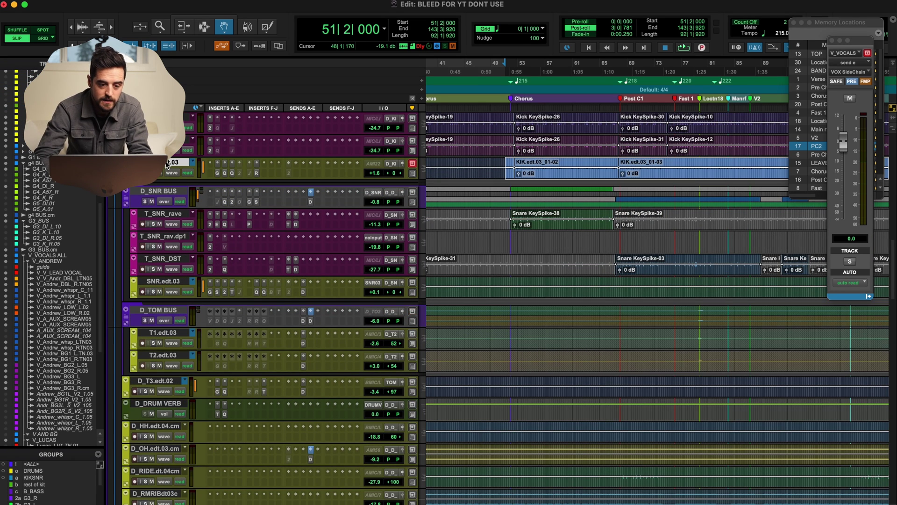
super+click(170, 280)
super+click(173, 333)
super+click(173, 356)
key(alt+shift+r)
key(Return)
scroll(172, 271, down, 15)
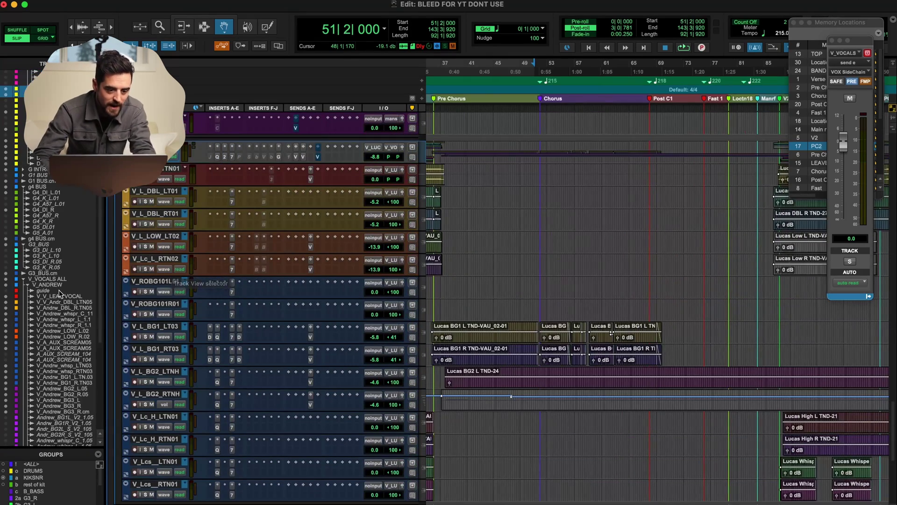
scroll(59, 292, down, 5)
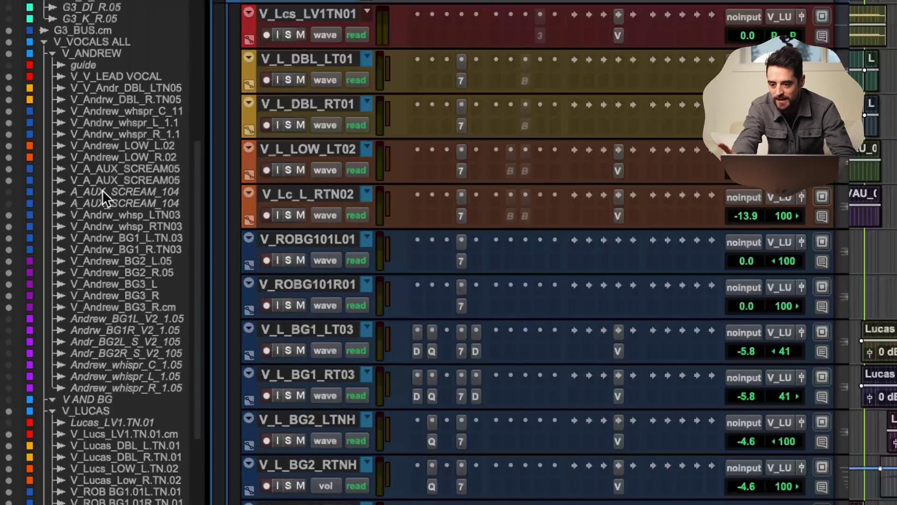
scroll(103, 189, down, 5)
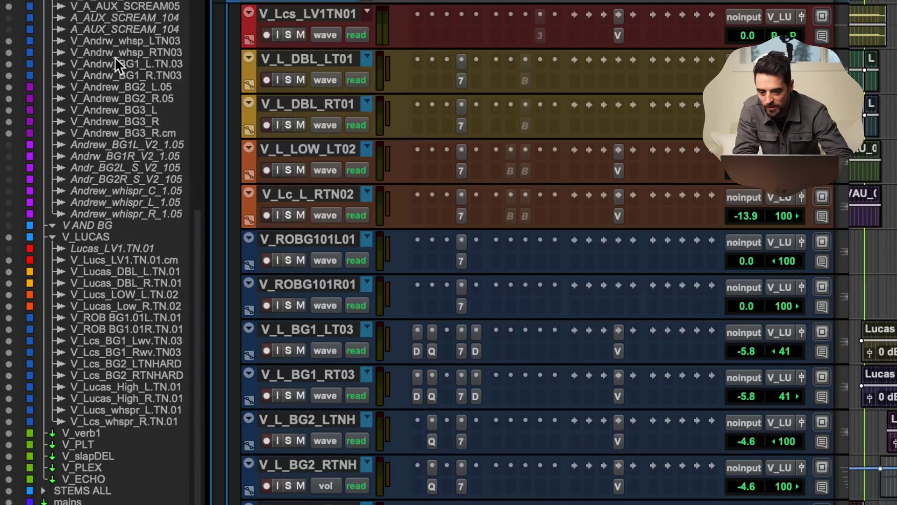
scroll(119, 290, up, 5)
scroll(120, 291, up, 10)
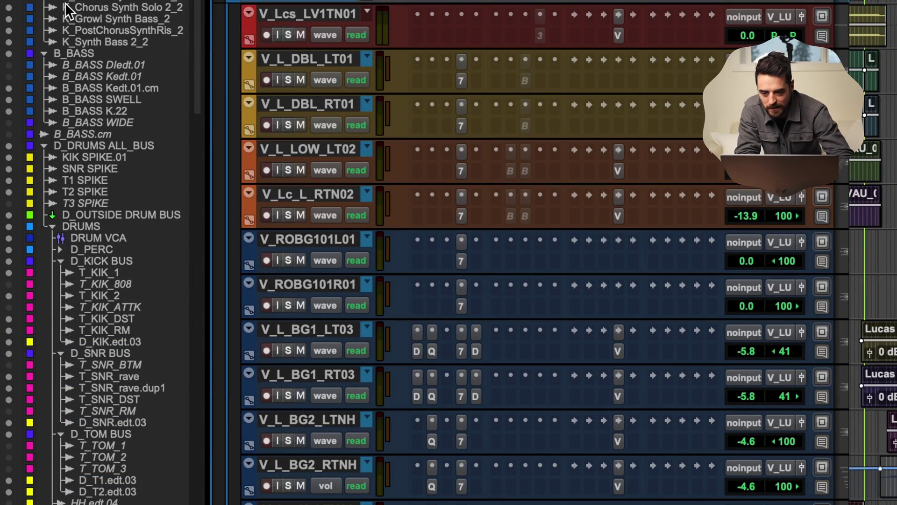
scroll(103, 252, down, 10)
scroll(103, 252, up, 8)
scroll(103, 252, down, 8)
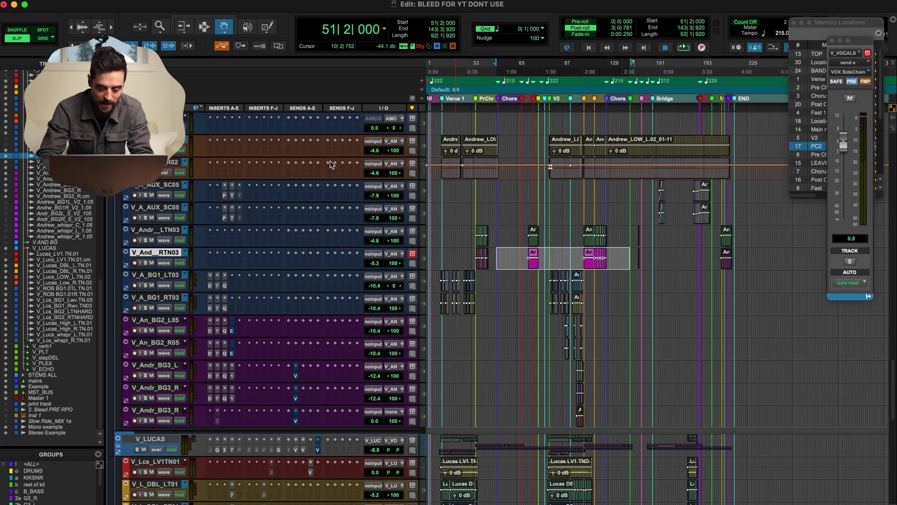
- Save the session as a copy named 'BLEED FOR YT DONT USE filename'
key(super+shift+s)
key(Right)
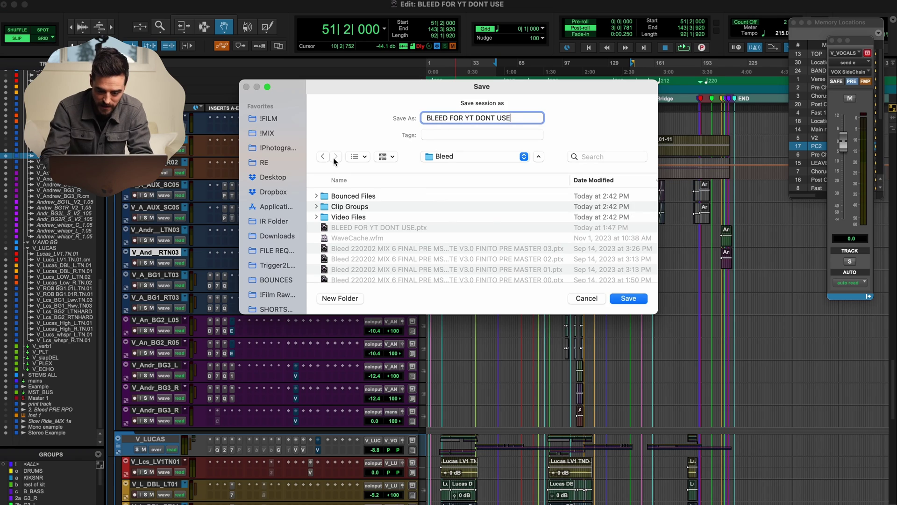
text(filename)
key(Return)
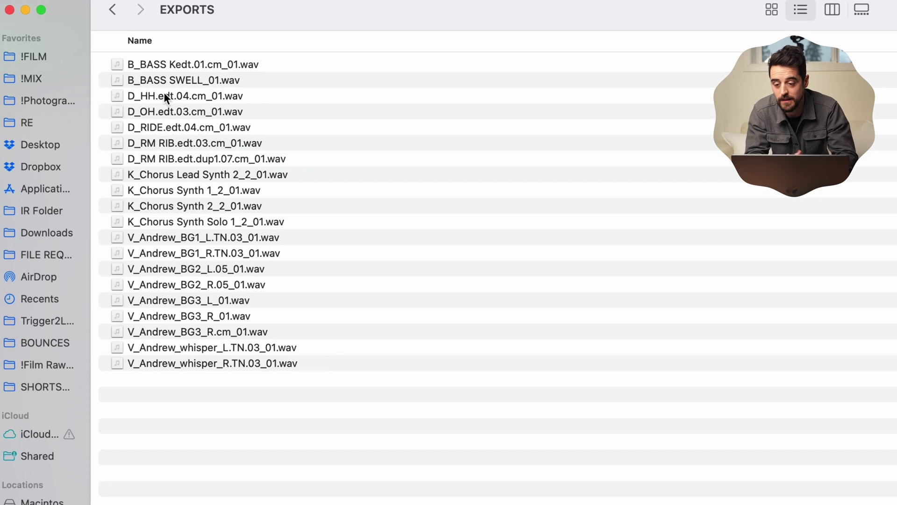
- Click through the B_, D_ and K_ stems, then select all nine V_Andrew vocal stems
click(164, 64)
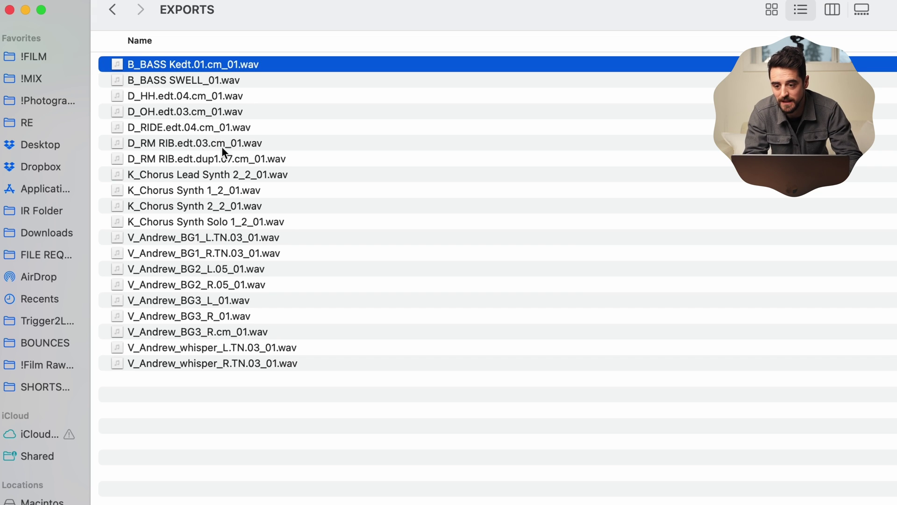
click(195, 80)
click(194, 97)
shift+click(181, 161)
click(180, 176)
shift+click(184, 222)
click(188, 236)
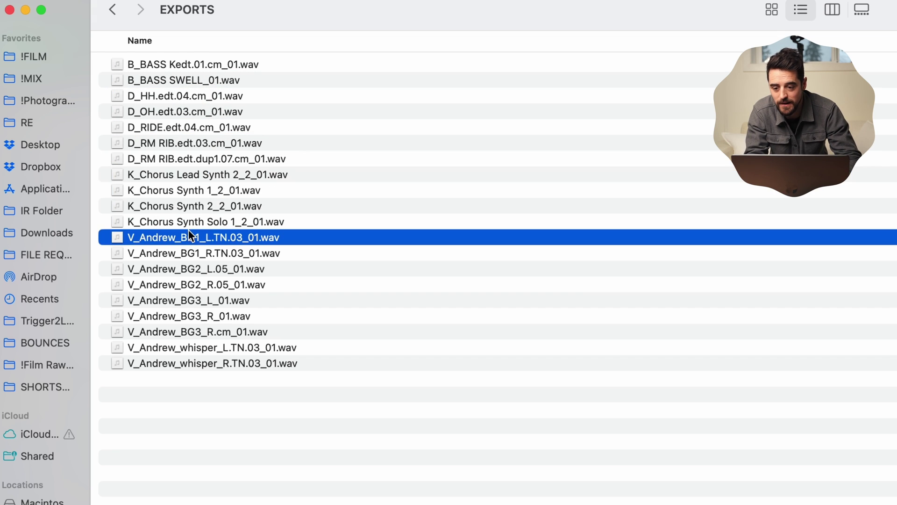
shift+click(218, 363)
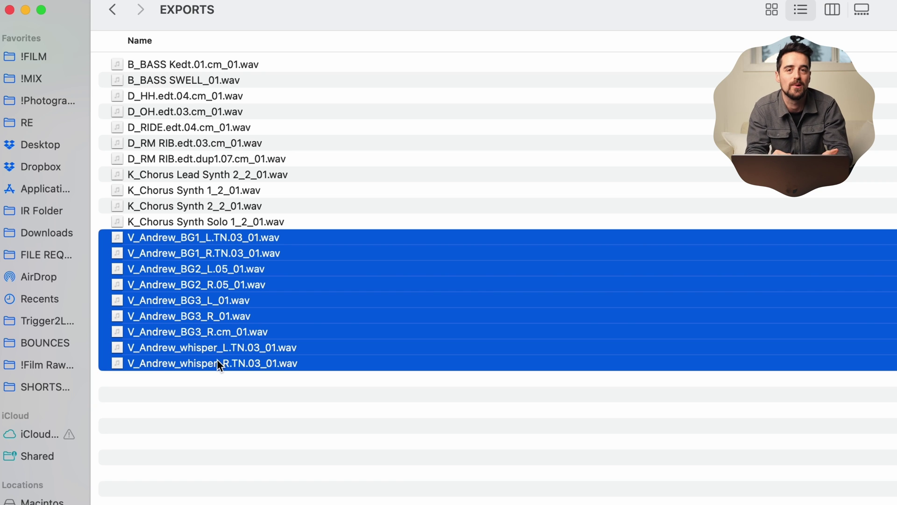